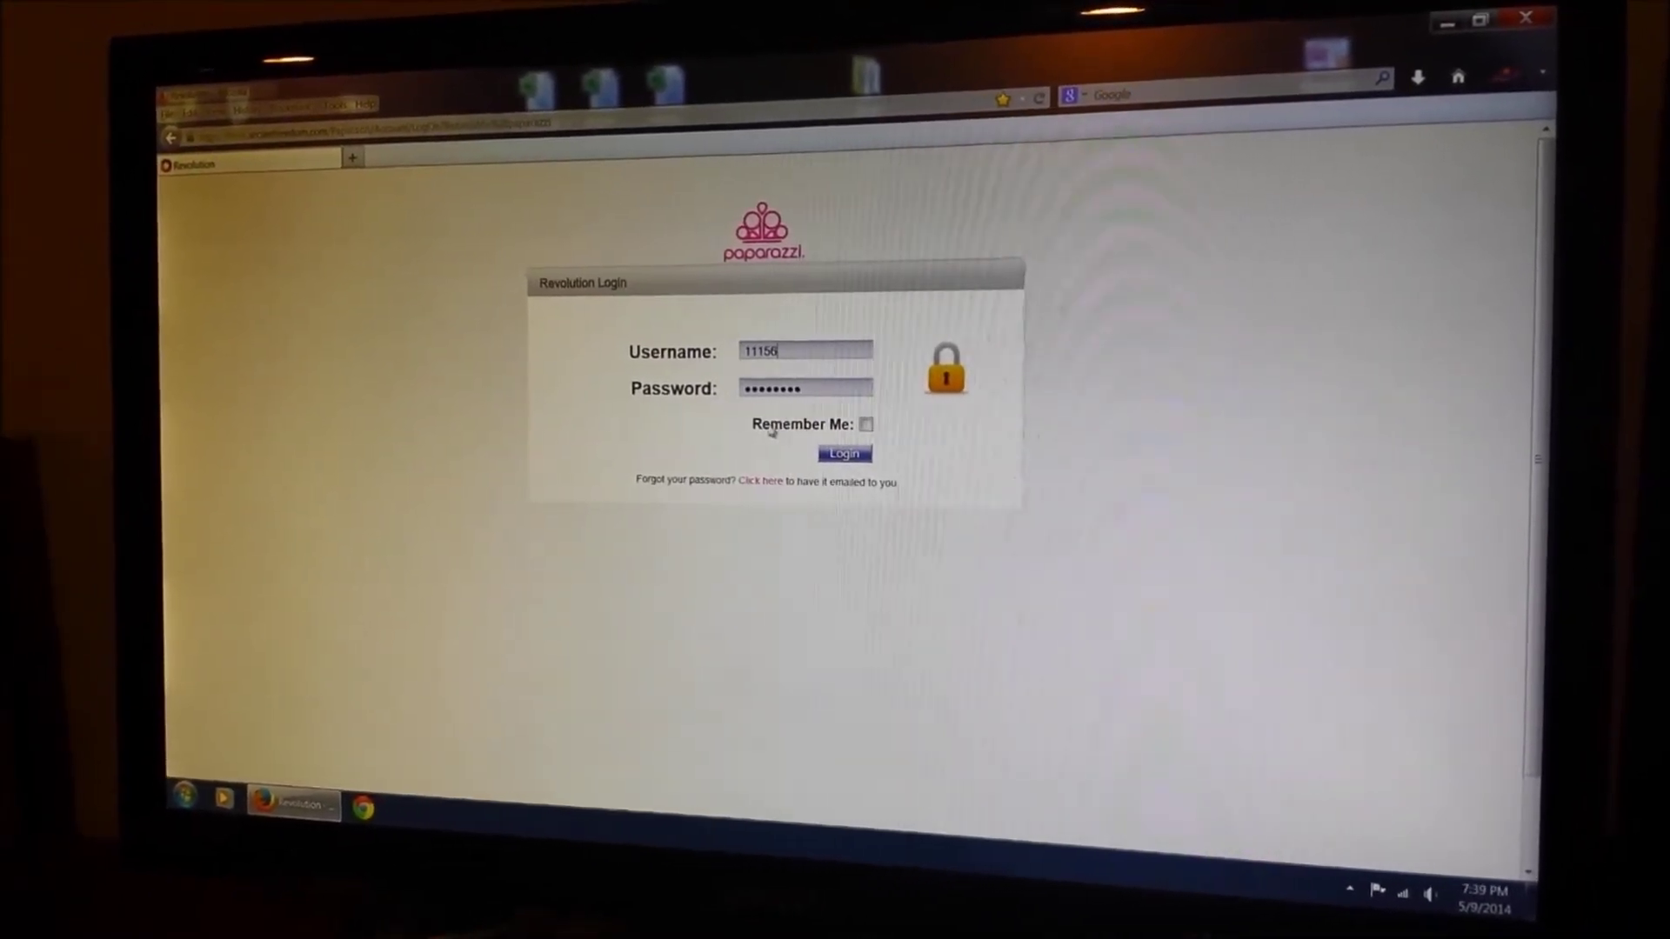
# Submit the Revolution login form to reach the back office dashboard
pyautogui.click(855, 459)
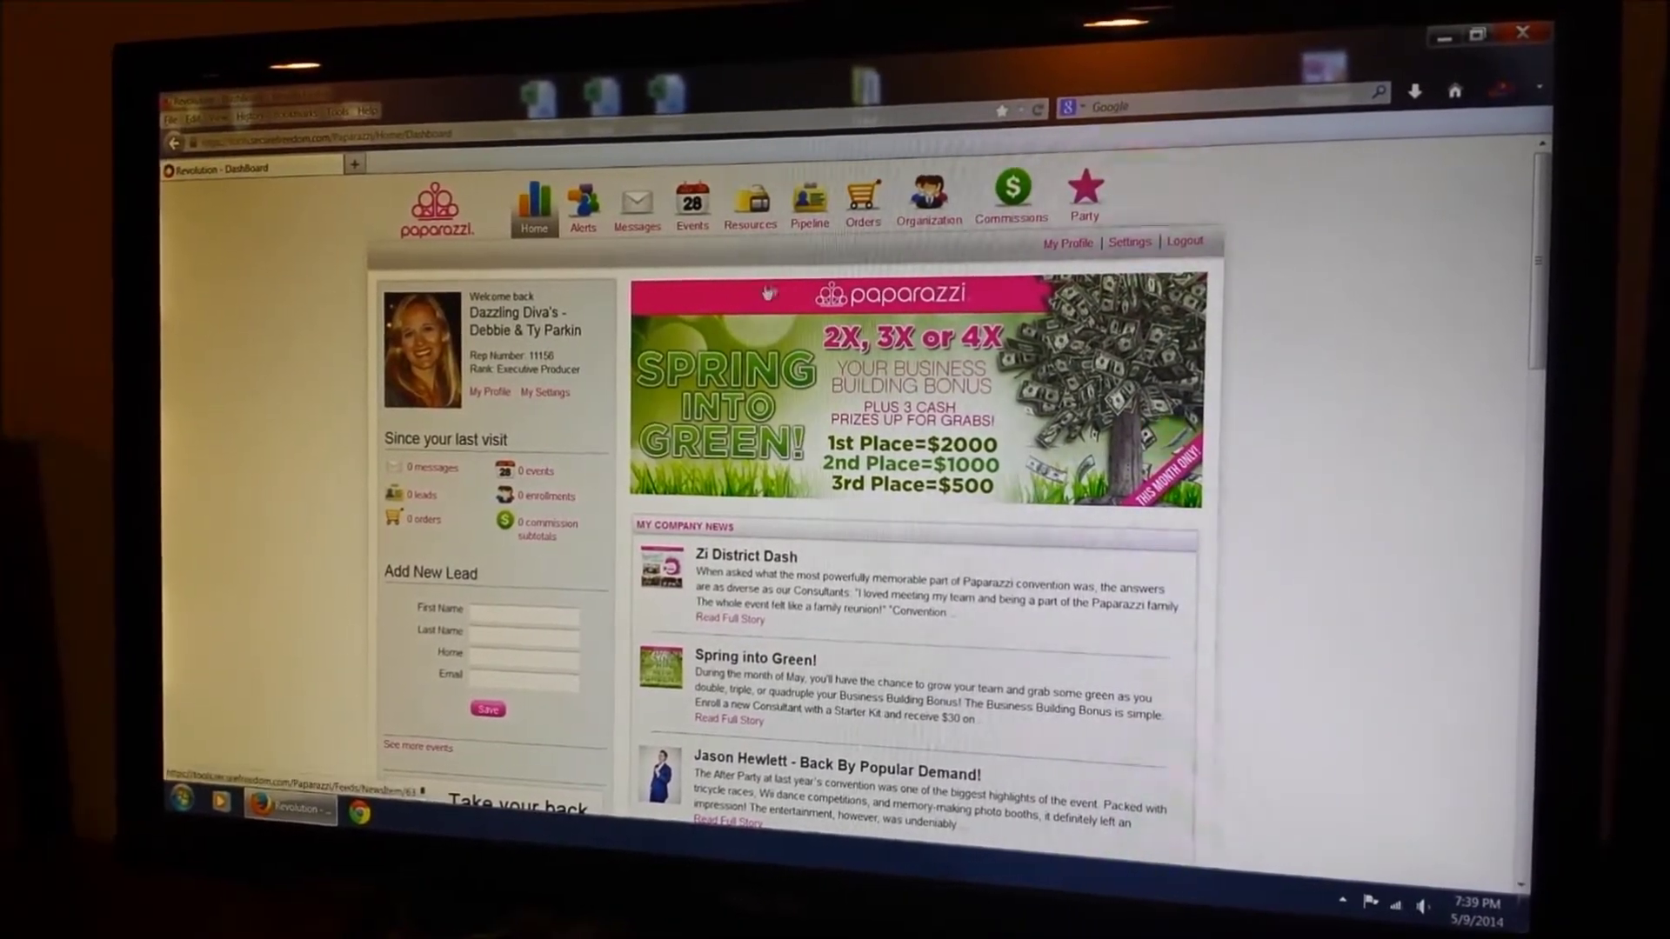
# From the dashboard, open the shopping cart at the Blooming Trends bracelet and ring kits
pyautogui.click(862, 204)
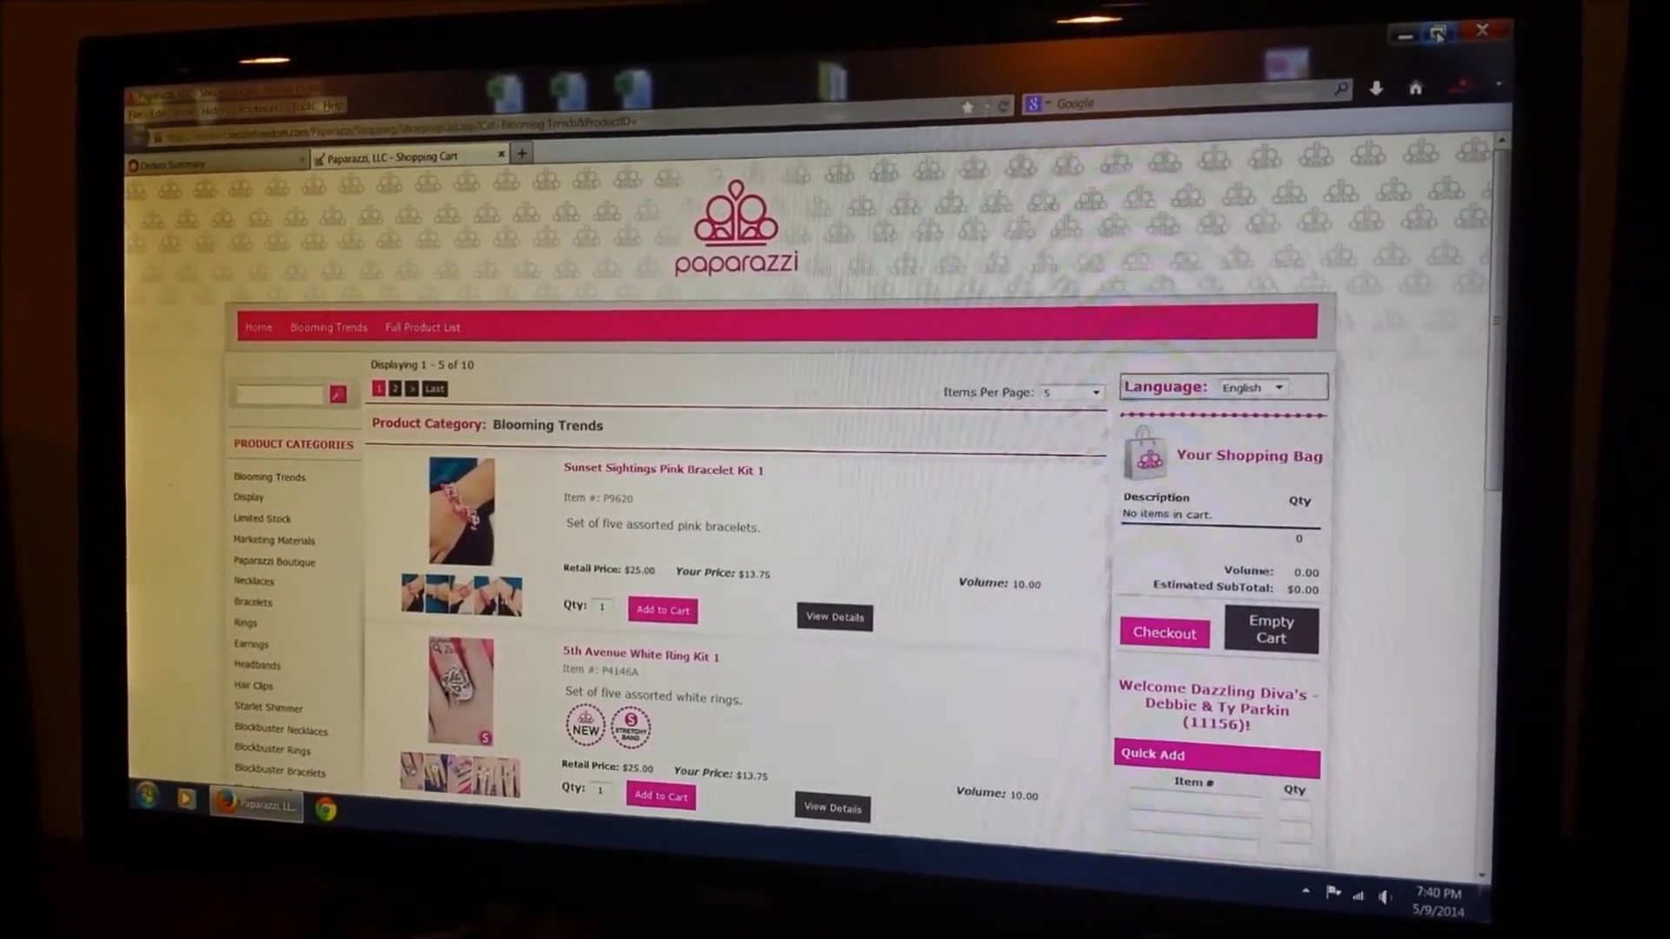
# Restore the browser to a smaller window and bring up the desktop context menu
pyautogui.click(1436, 32)
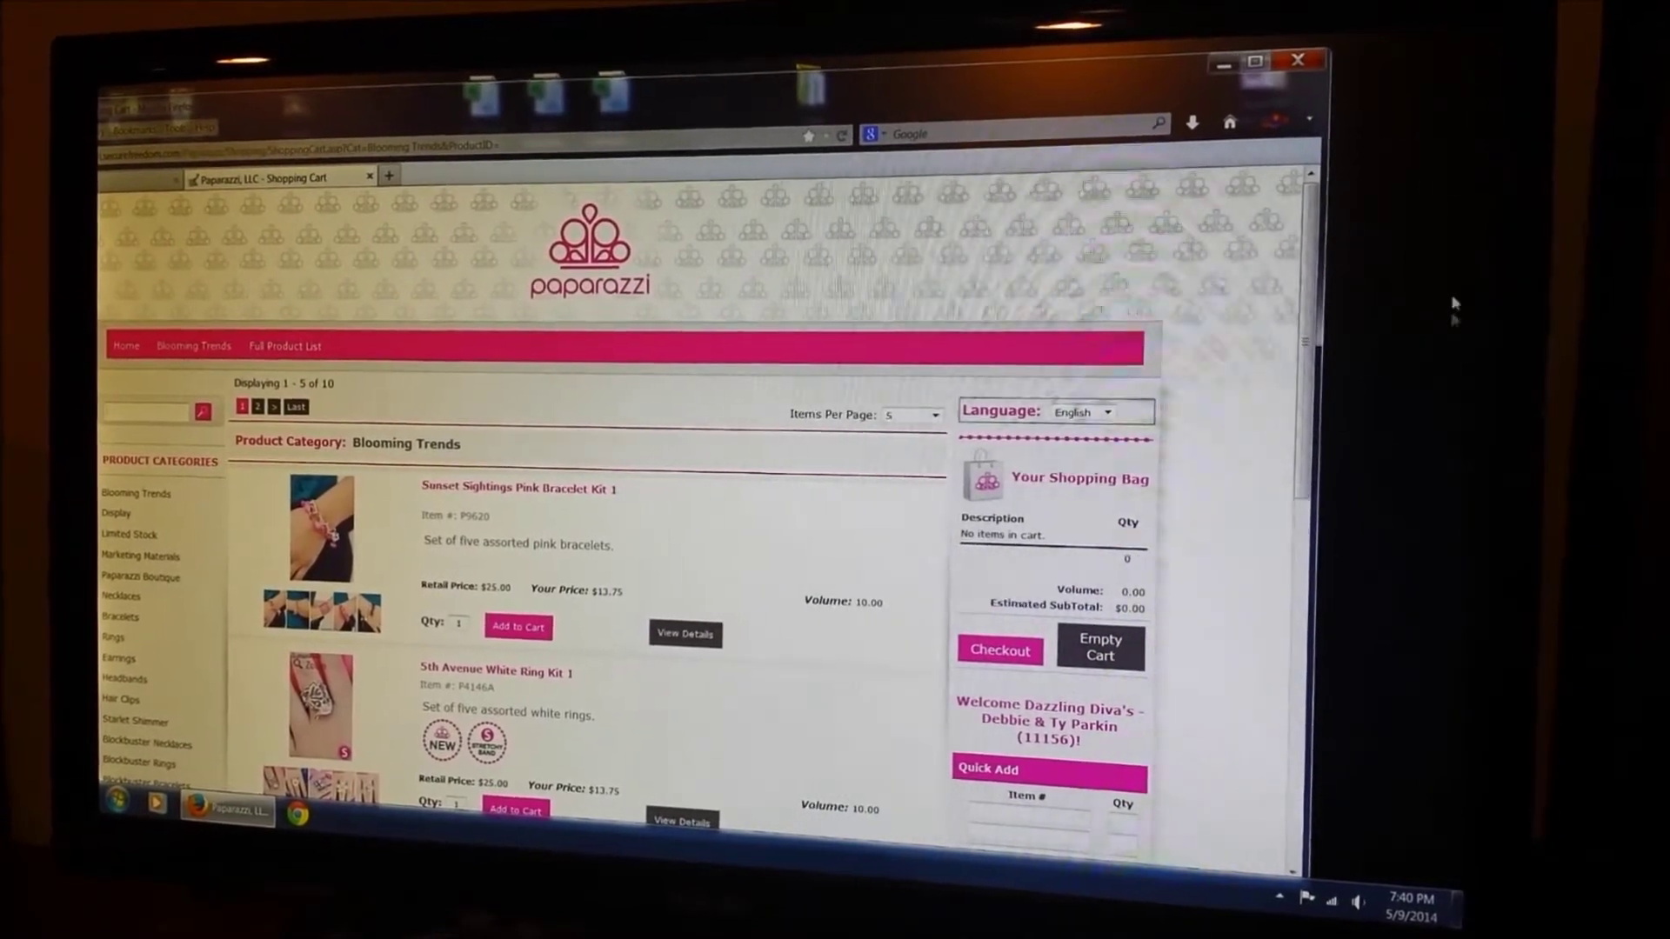
pyautogui.rightClick(1390, 292)
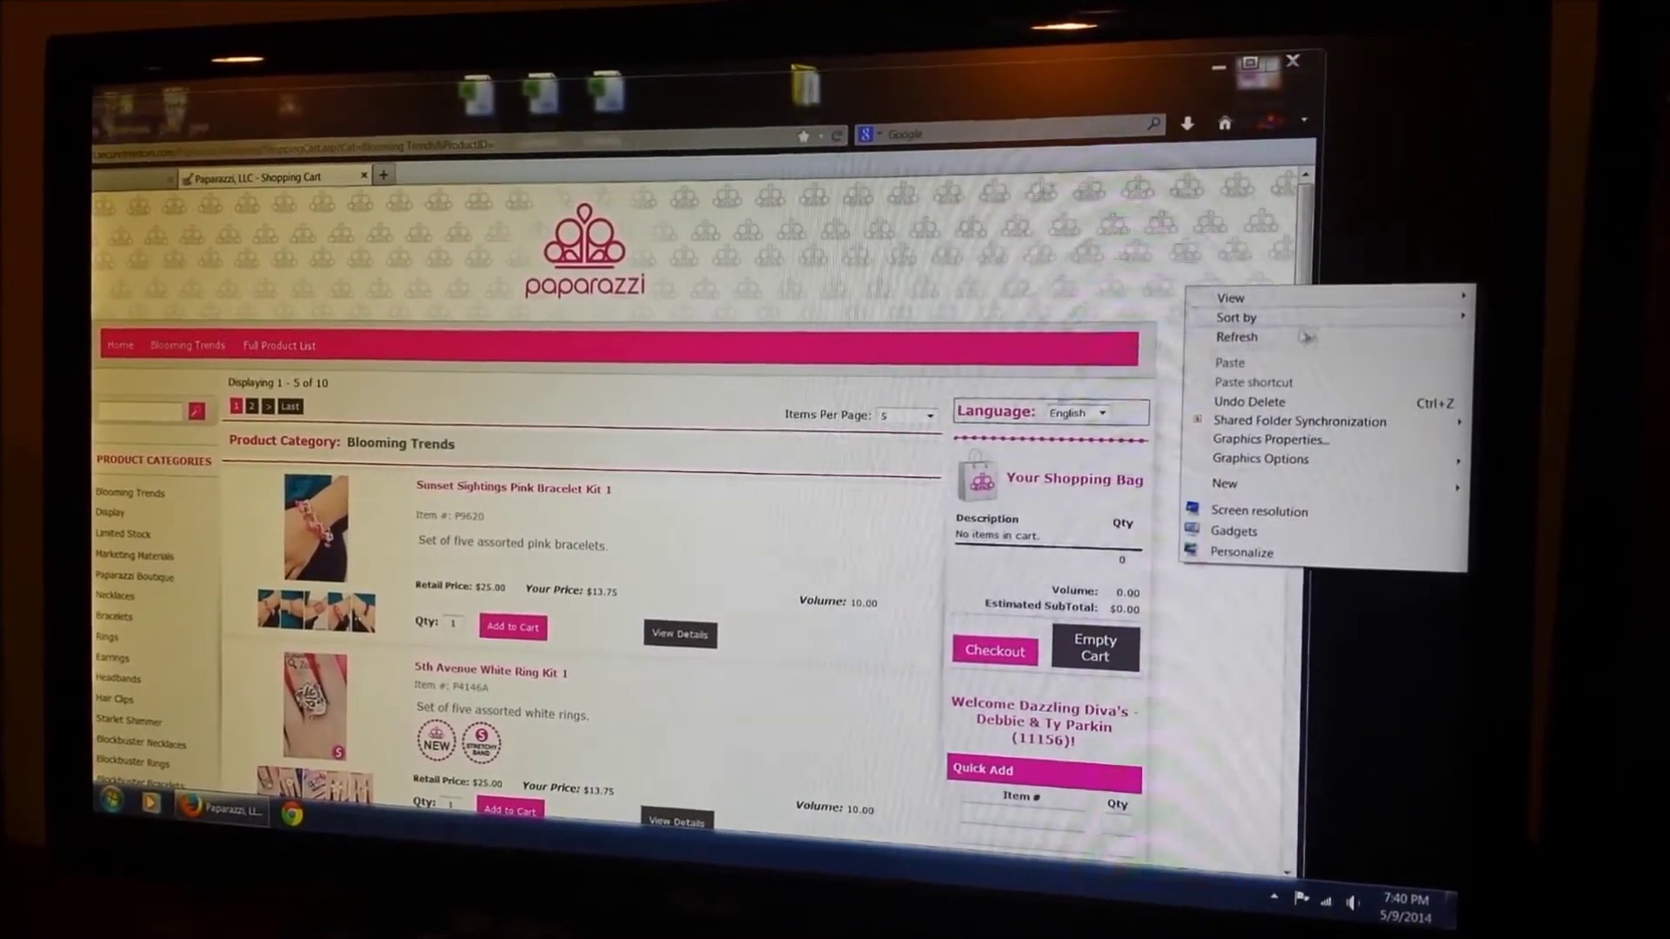
pyautogui.moveTo(1224, 485)
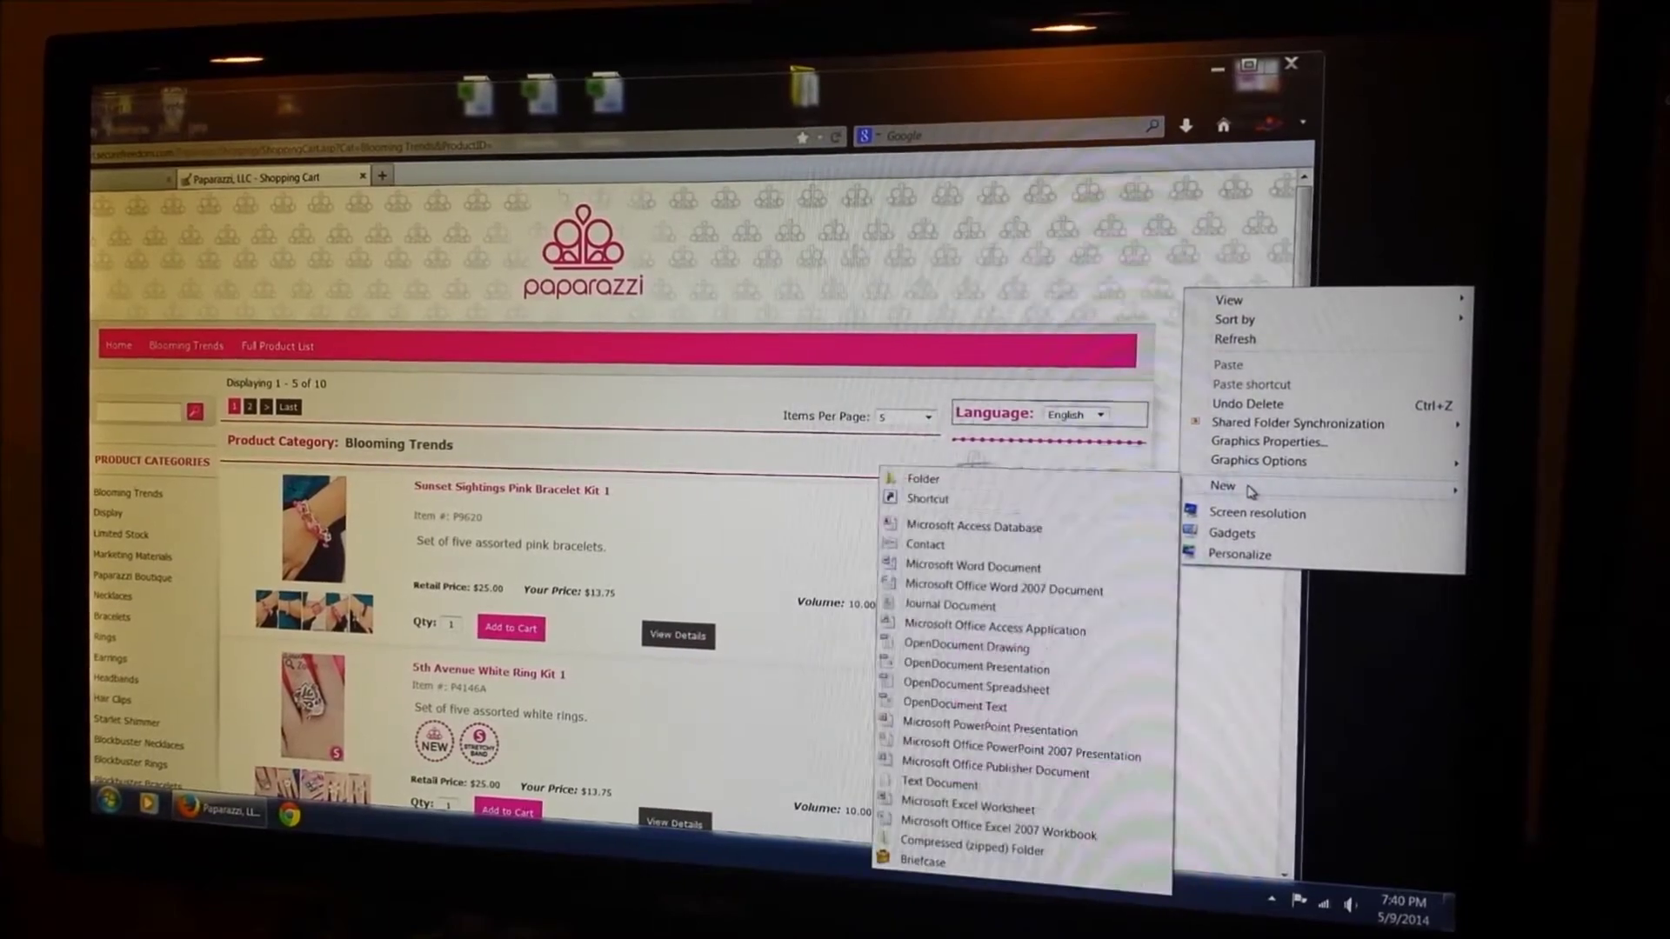
# Create a desktop folder named 'New Jewelry', correcting the misspelled end of its name
pyautogui.click(1062, 485)
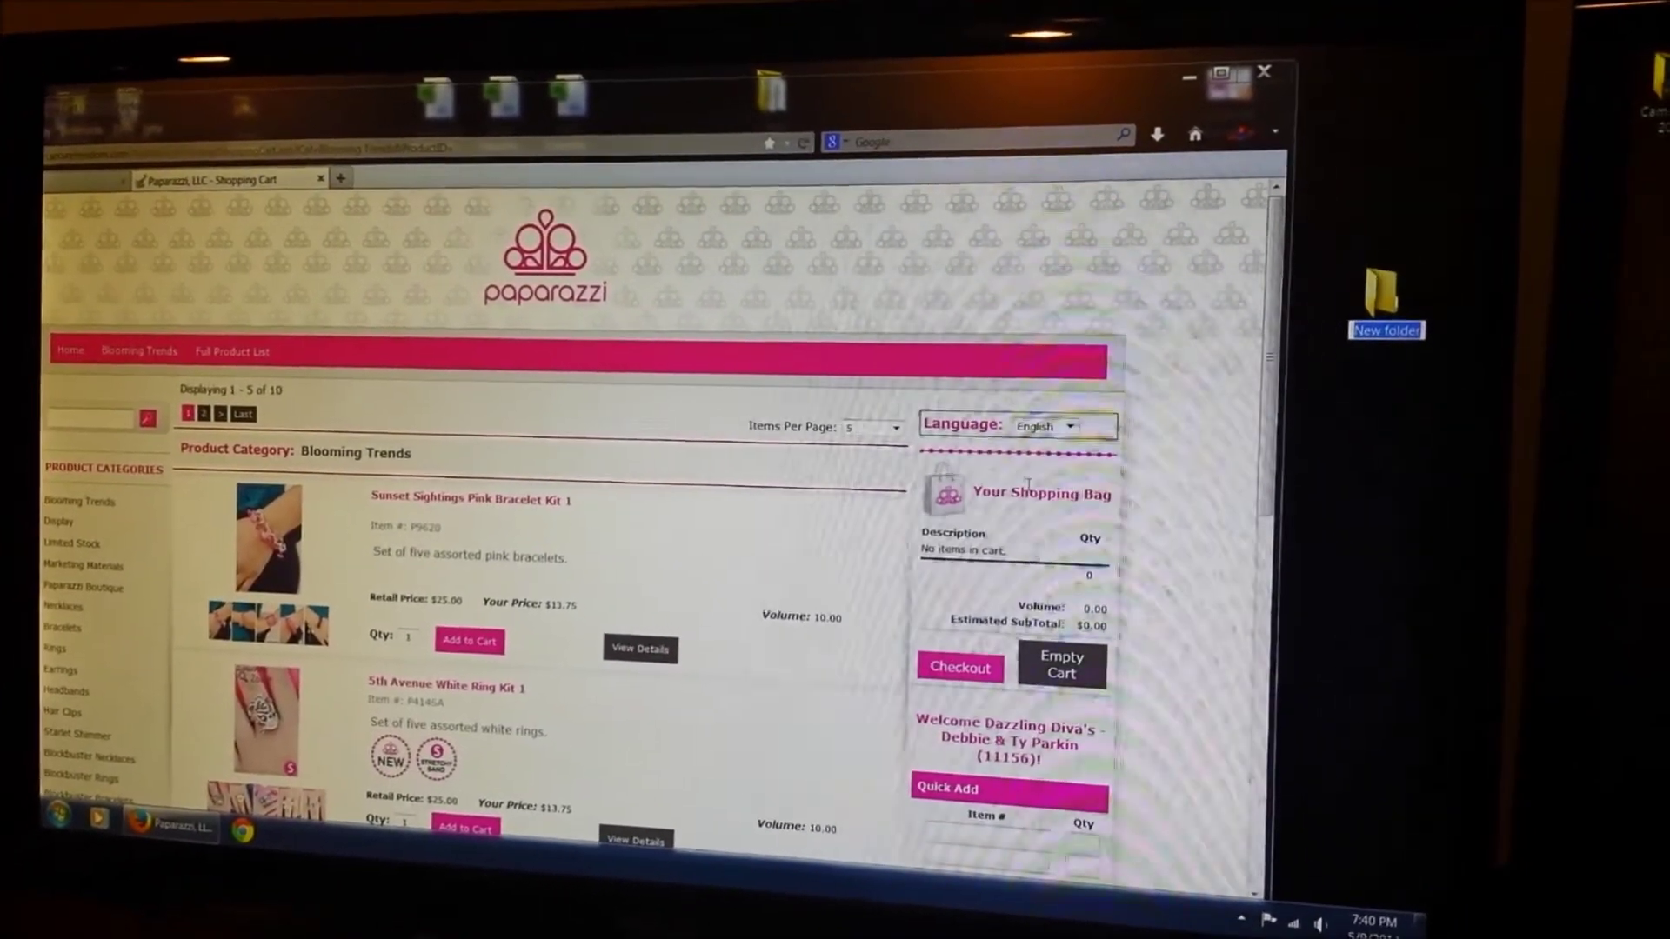
pyautogui.write('New Jew')
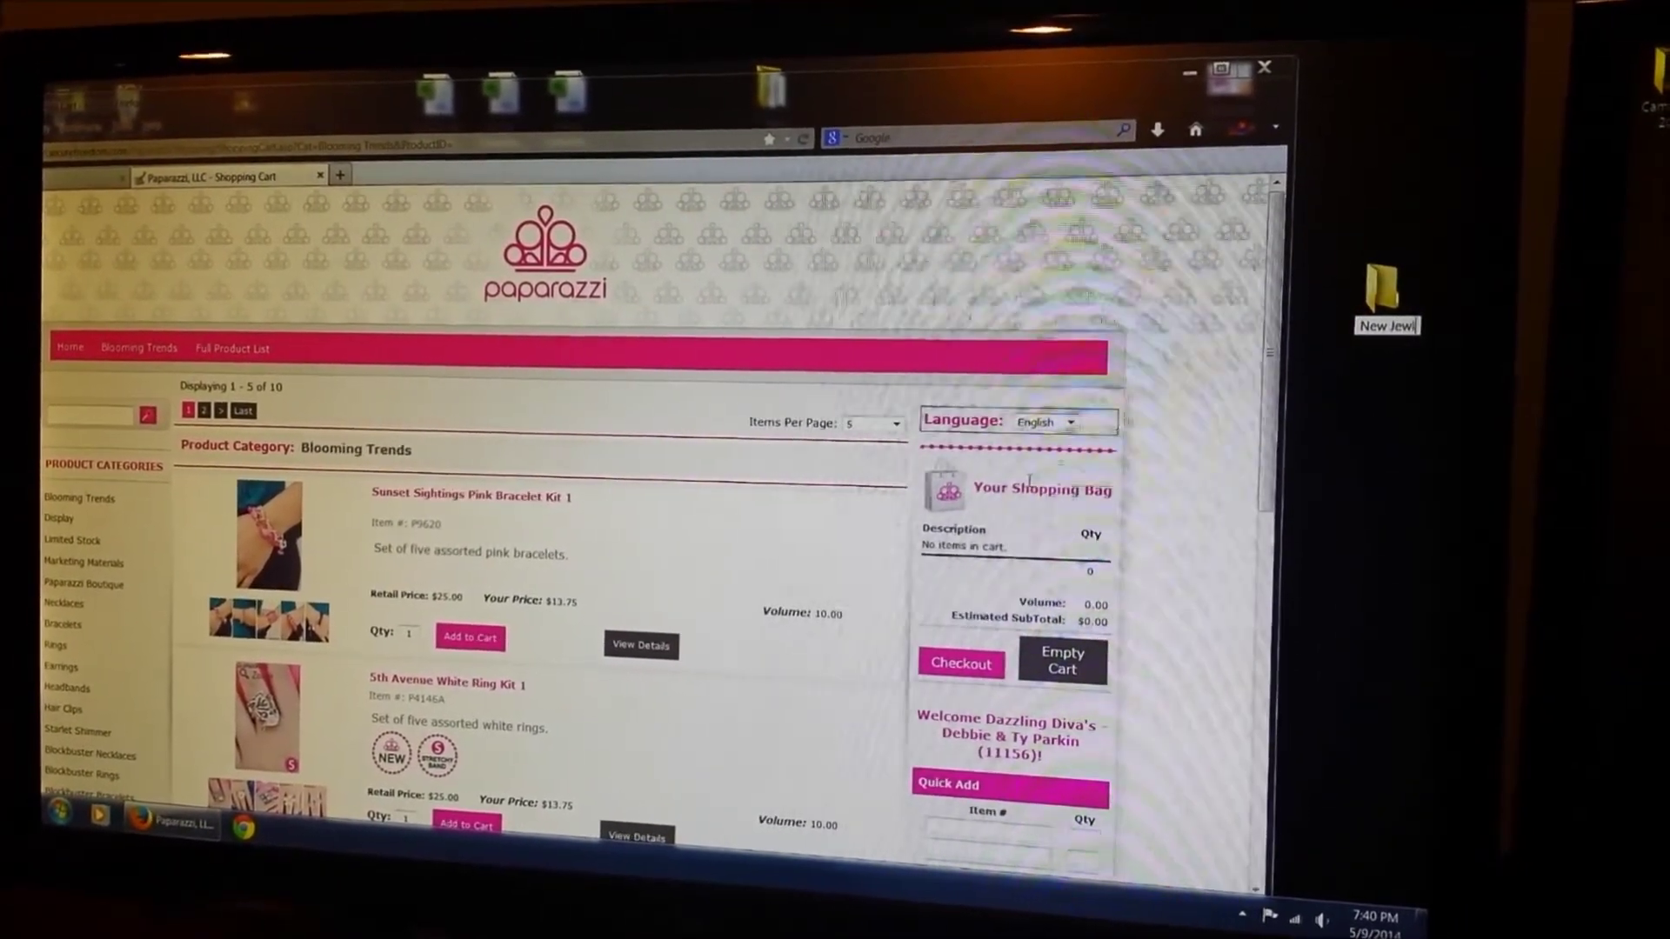
pyautogui.write('ley')
pyautogui.press('BackSpace')
pyautogui.press('BackSpace')
pyautogui.press('BackSpace')
pyautogui.write('elry')
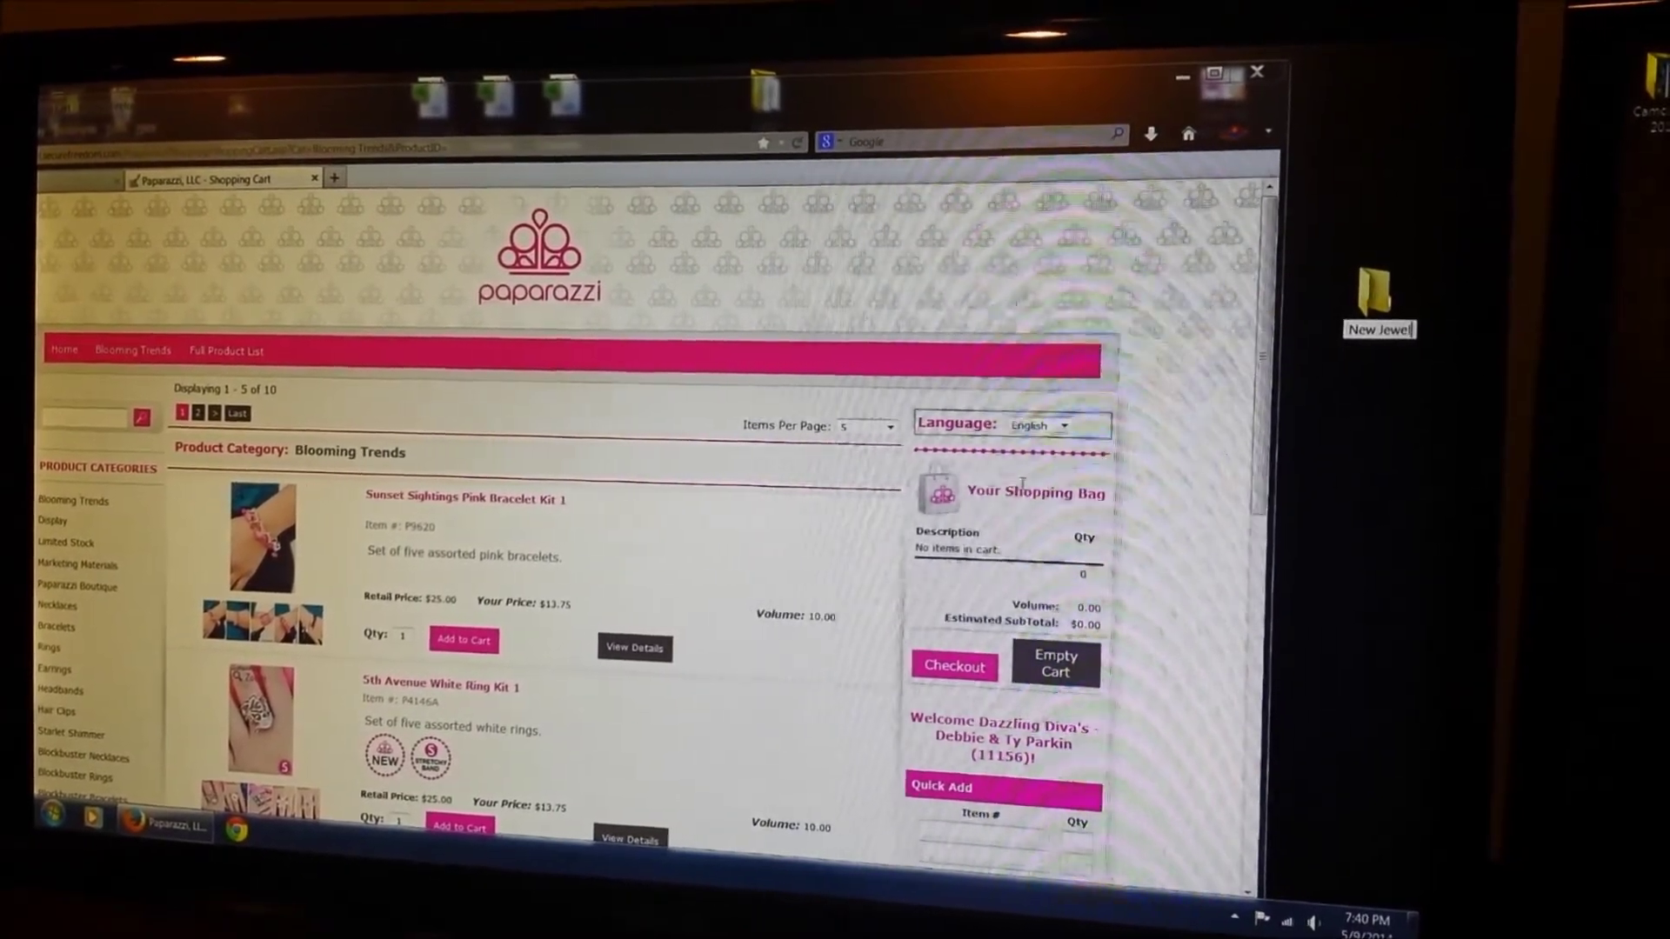
pyautogui.press('Return')
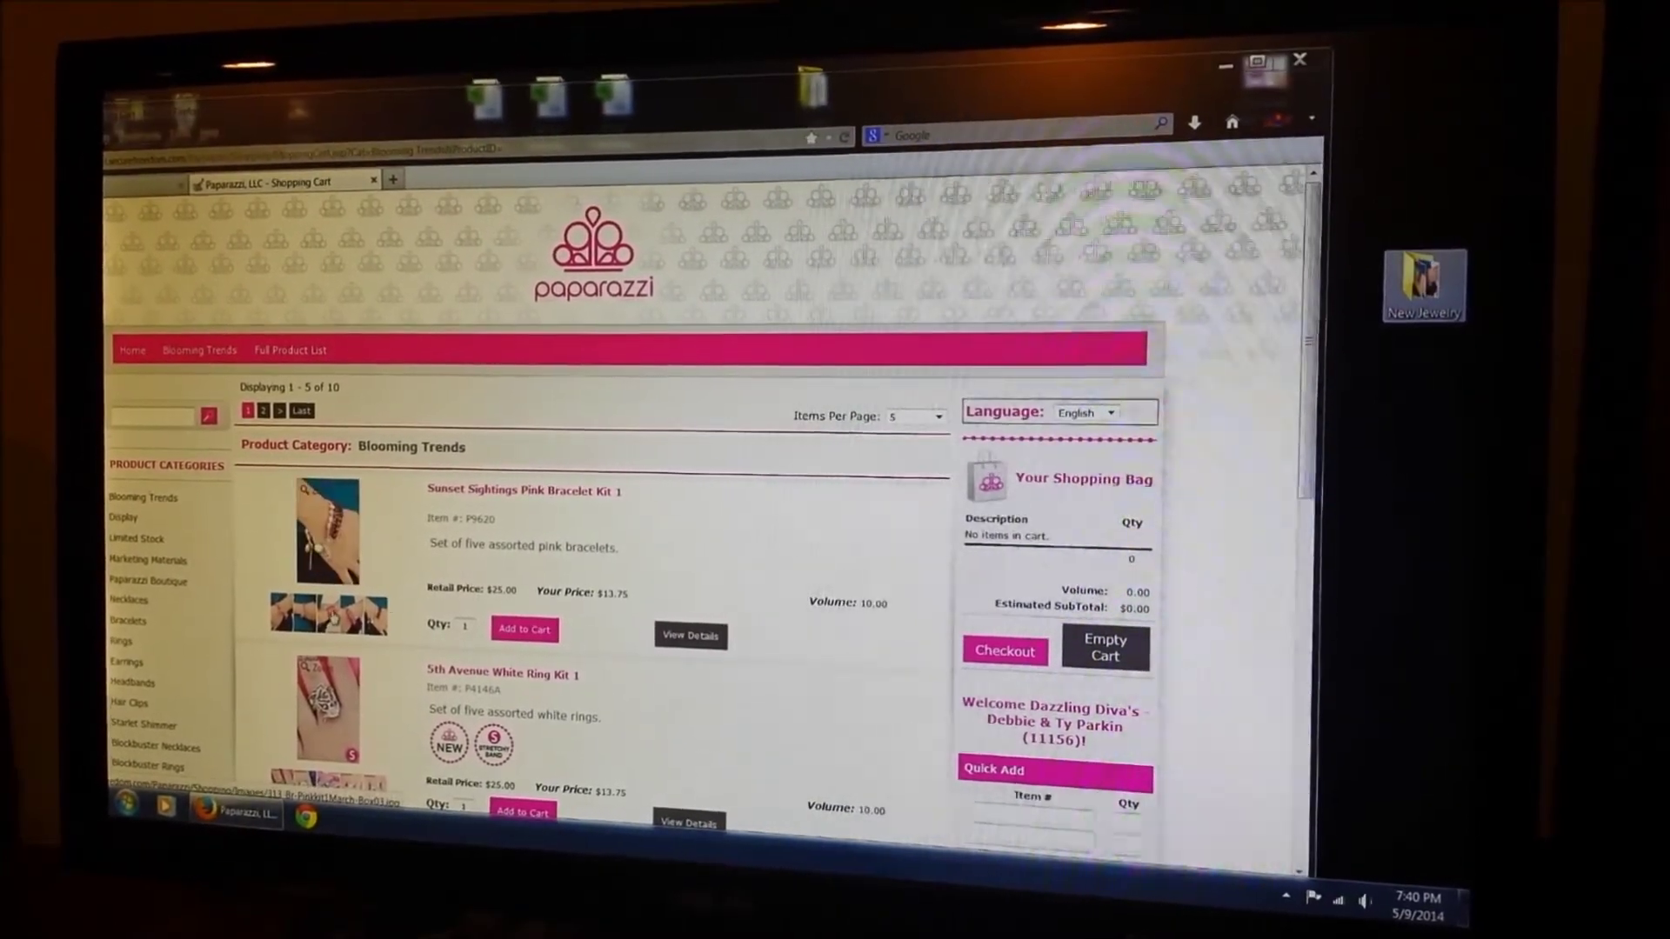
# Open the New Jewelry folder to confirm the three bracelet kit photos, then close it
pyautogui.doubleClick(1425, 278)
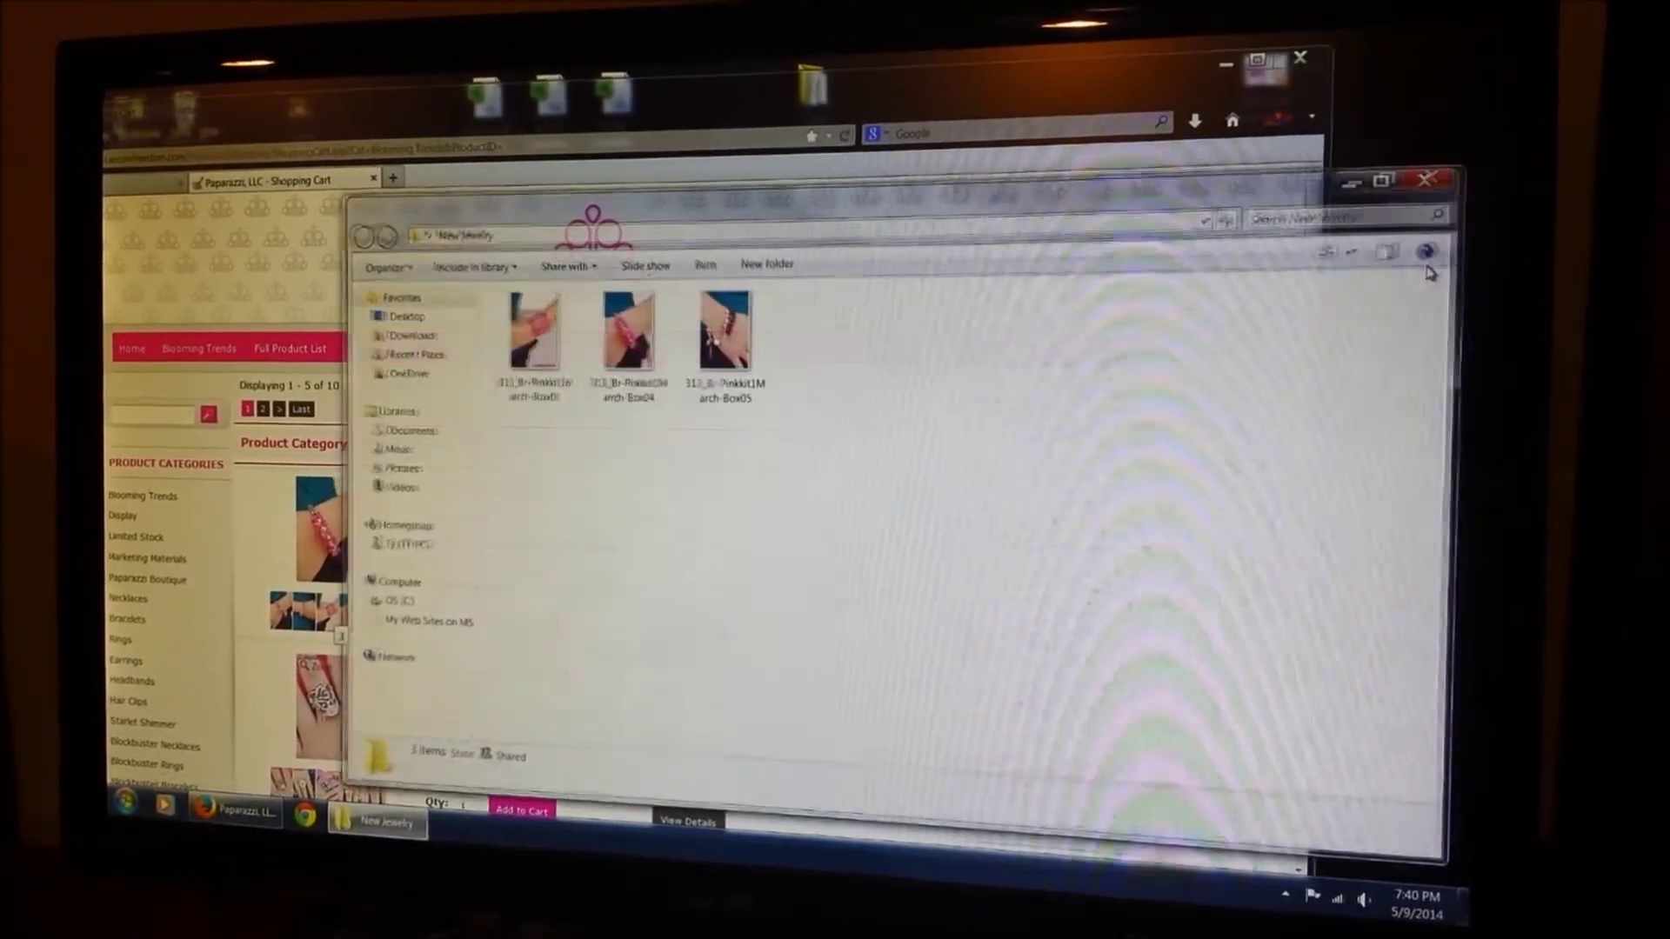
pyautogui.click(1430, 179)
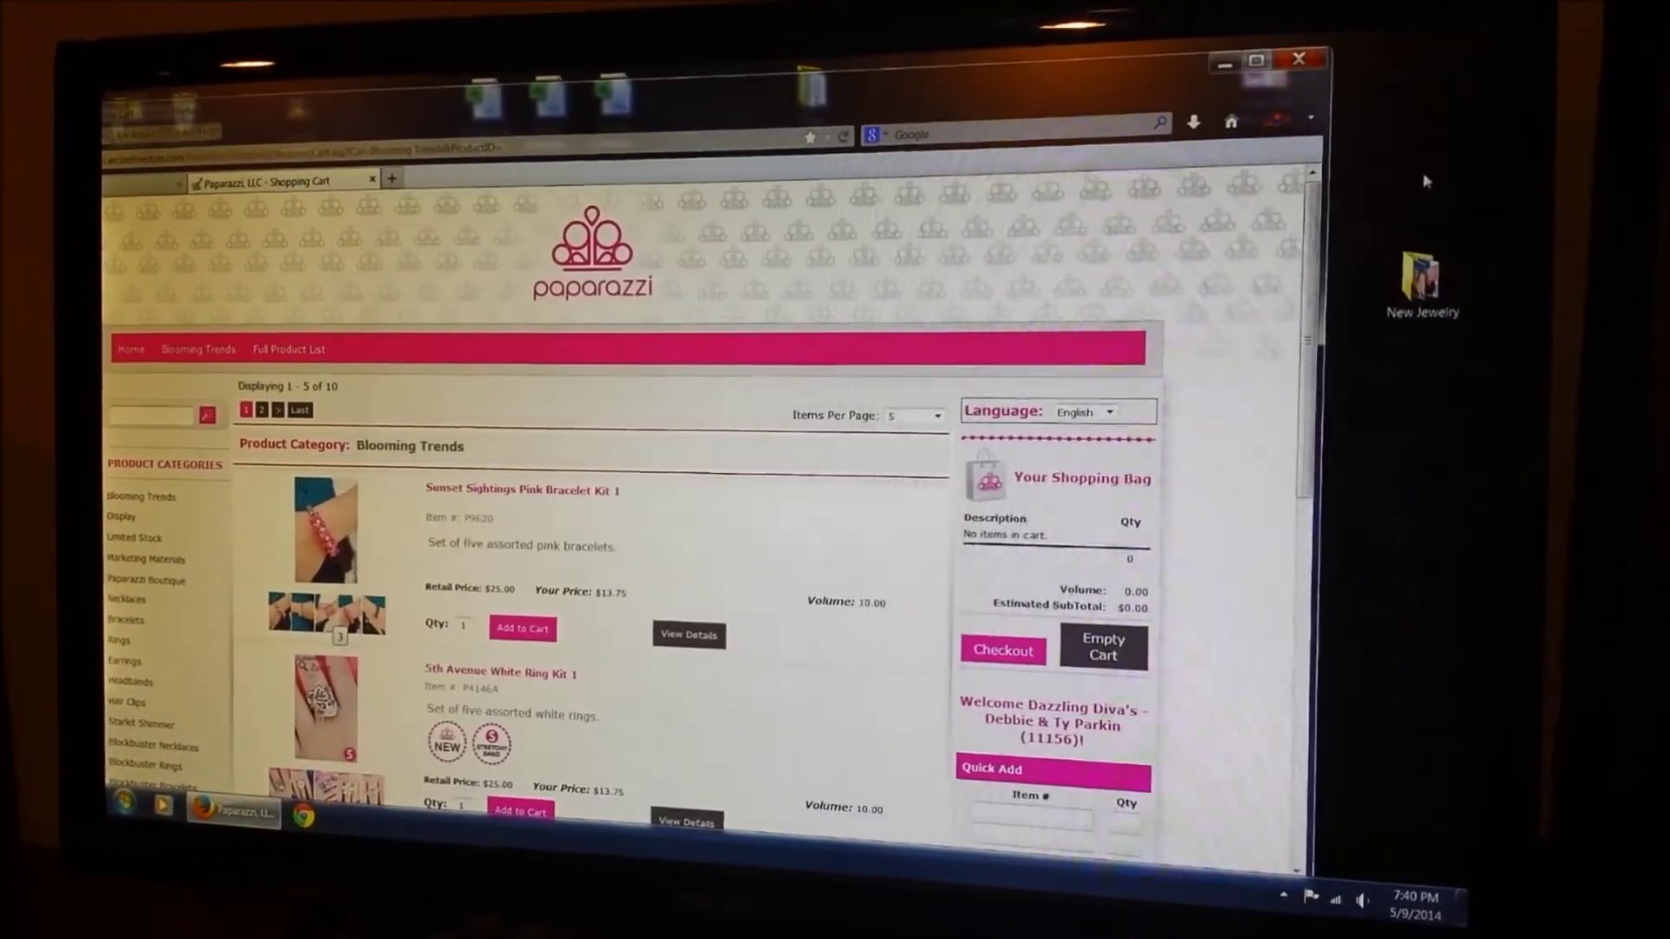